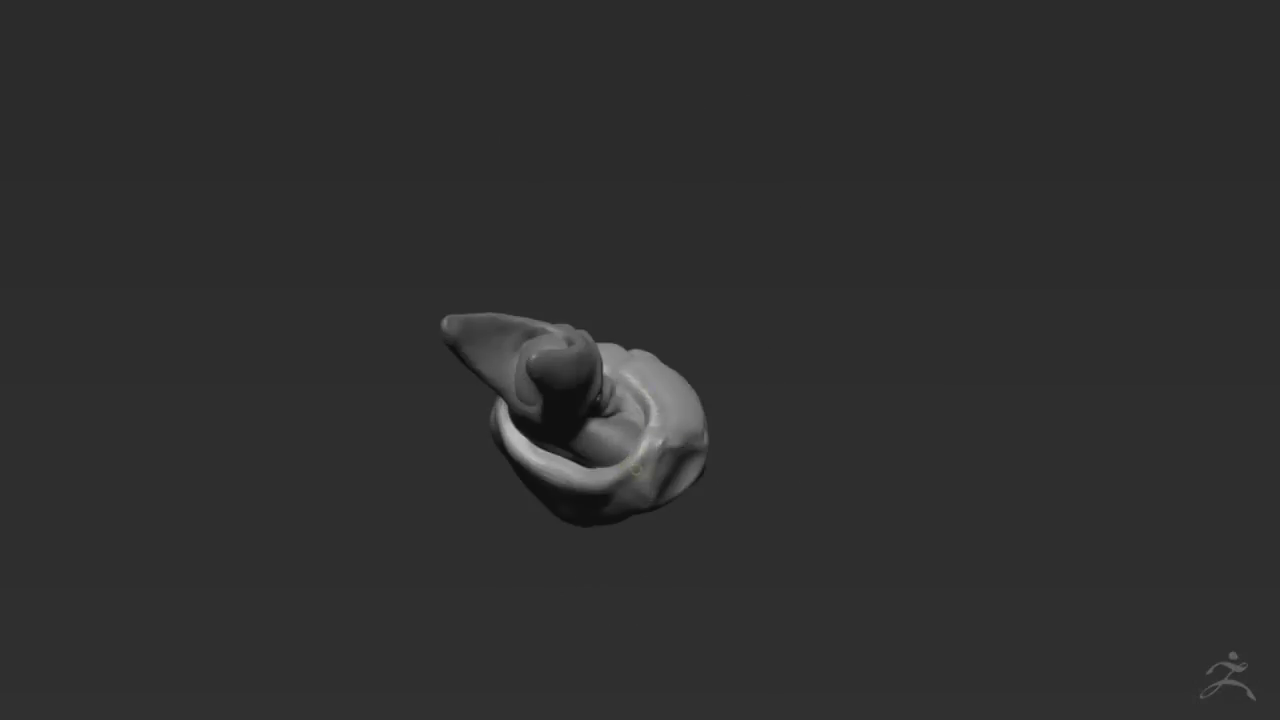
Orbit the boot sculpt to see its rolled cuff sideways, then back to upright.
mouse_move(726, 278)
left_mouse_down()
mouse_move(1003, 31)
mouse_move(700, 427)
left_mouse_up()
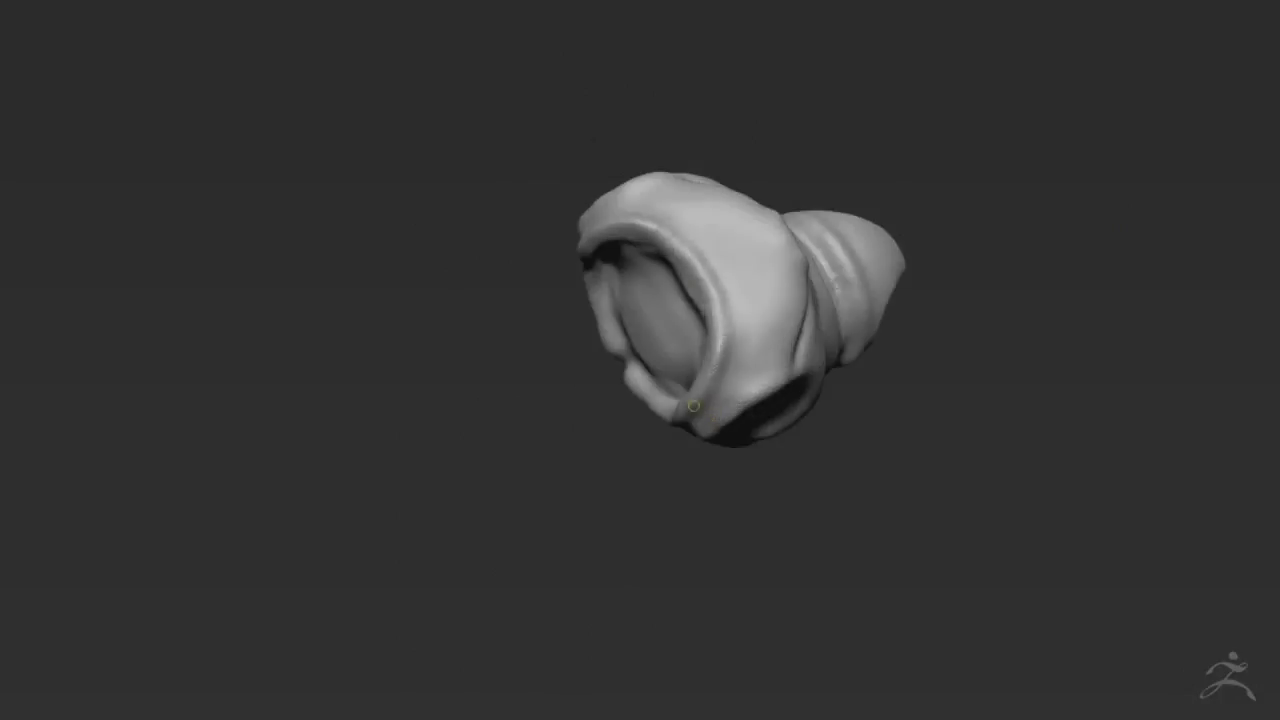
left_click_drag(489, 422, 716, 352)
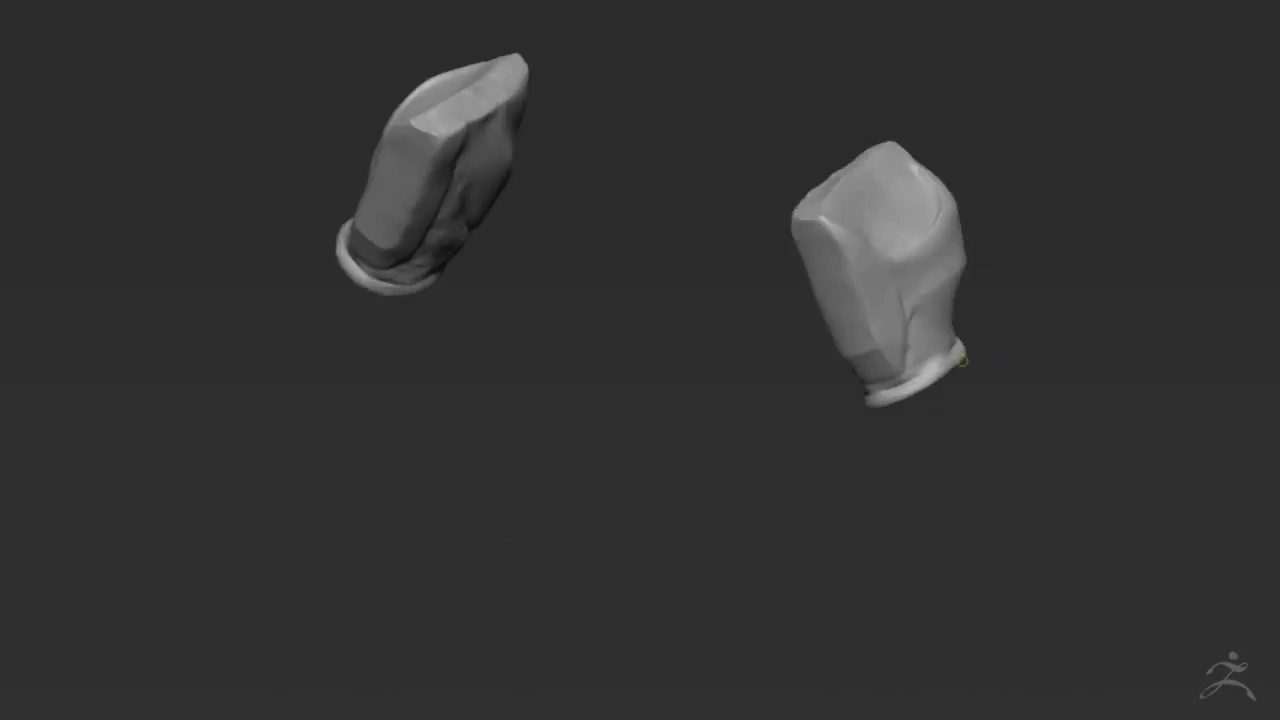
Rotate the boot pieces to view them from another side.
left_click_drag(832, 410, 852, 477)
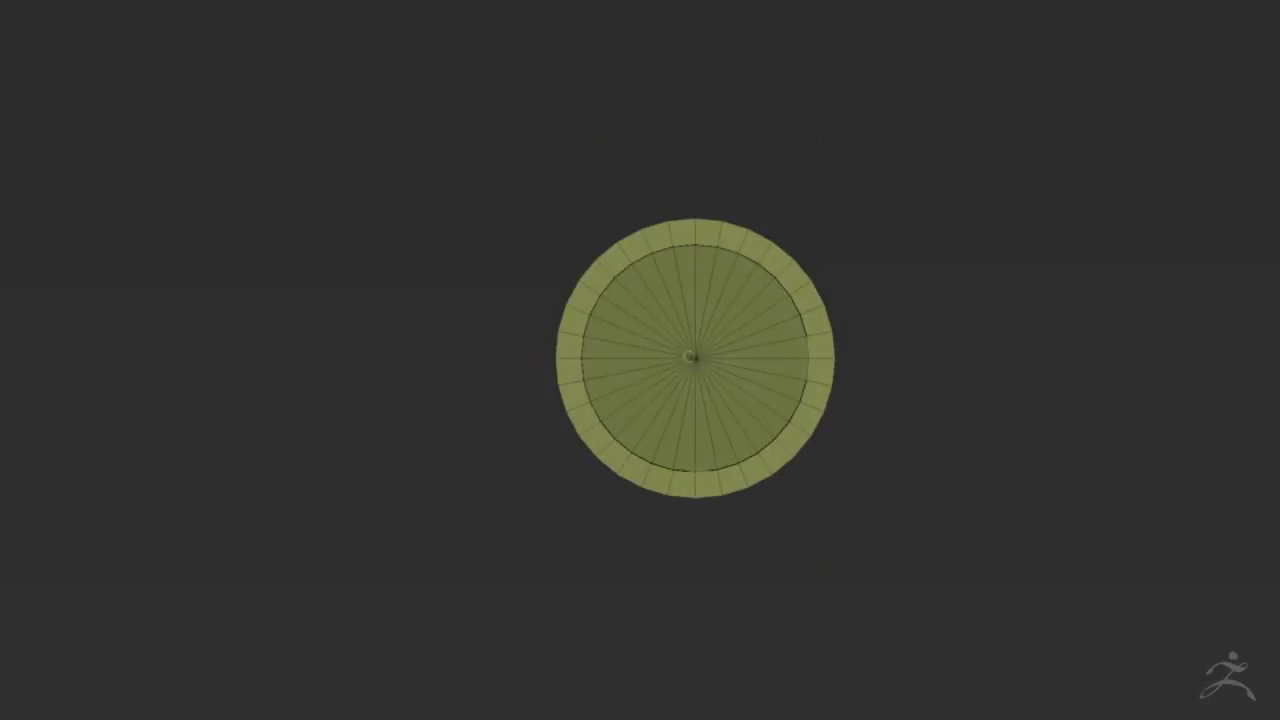
Orbit the plain ringed cylinder to look straight down on it.
right_click_drag(807, 394, 737, 320)
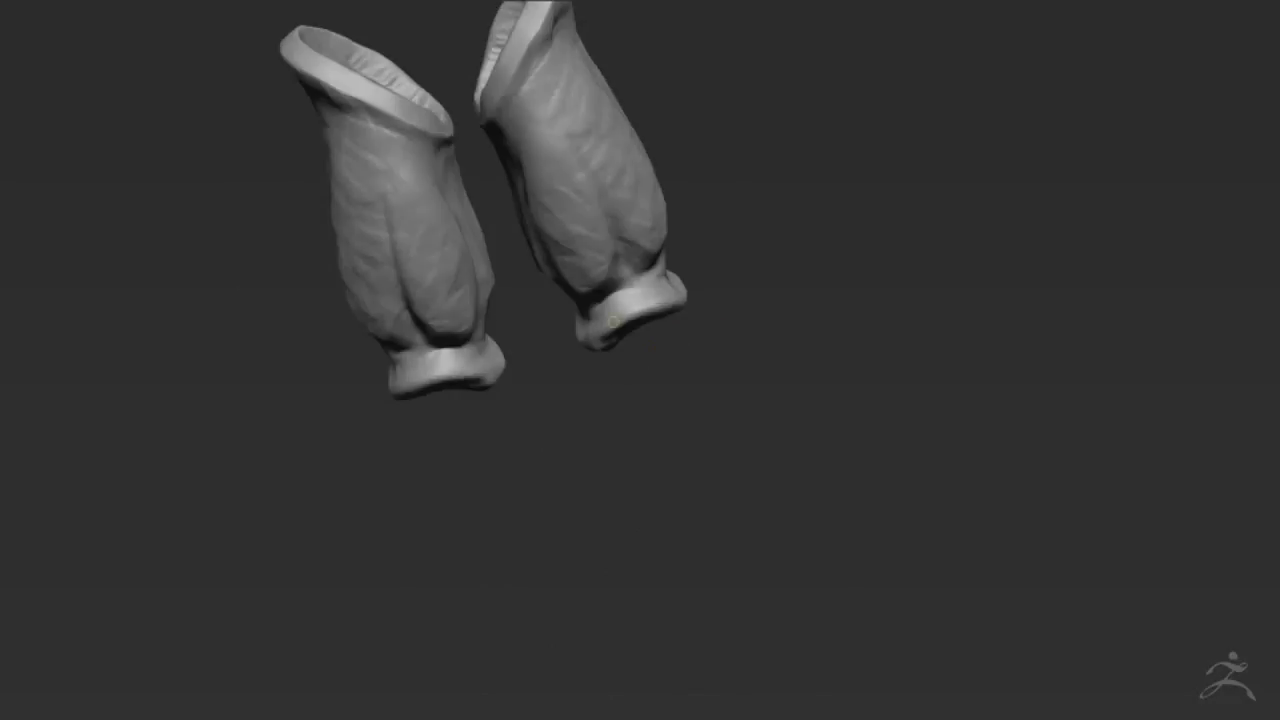
left_click_drag(643, 363, 857, 317)
mouse_move(691, 359)
left_mouse_down()
mouse_move(855, 193)
mouse_move(677, 399)
mouse_move(814, 254)
mouse_move(791, 334)
mouse_move(722, 353)
left_mouse_up()
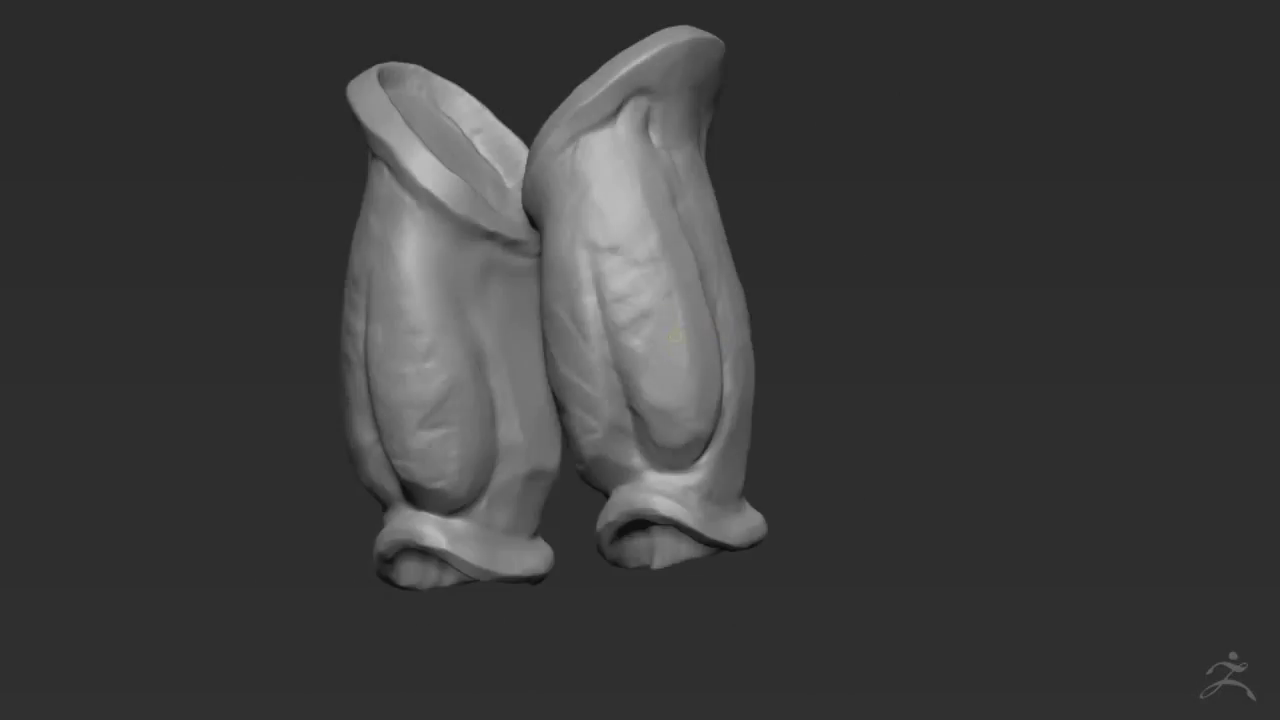
mouse_move(690, 425)
left_mouse_down()
mouse_move(789, 386)
mouse_move(637, 457)
left_mouse_up()
left_click_drag(757, 483, 722, 440)
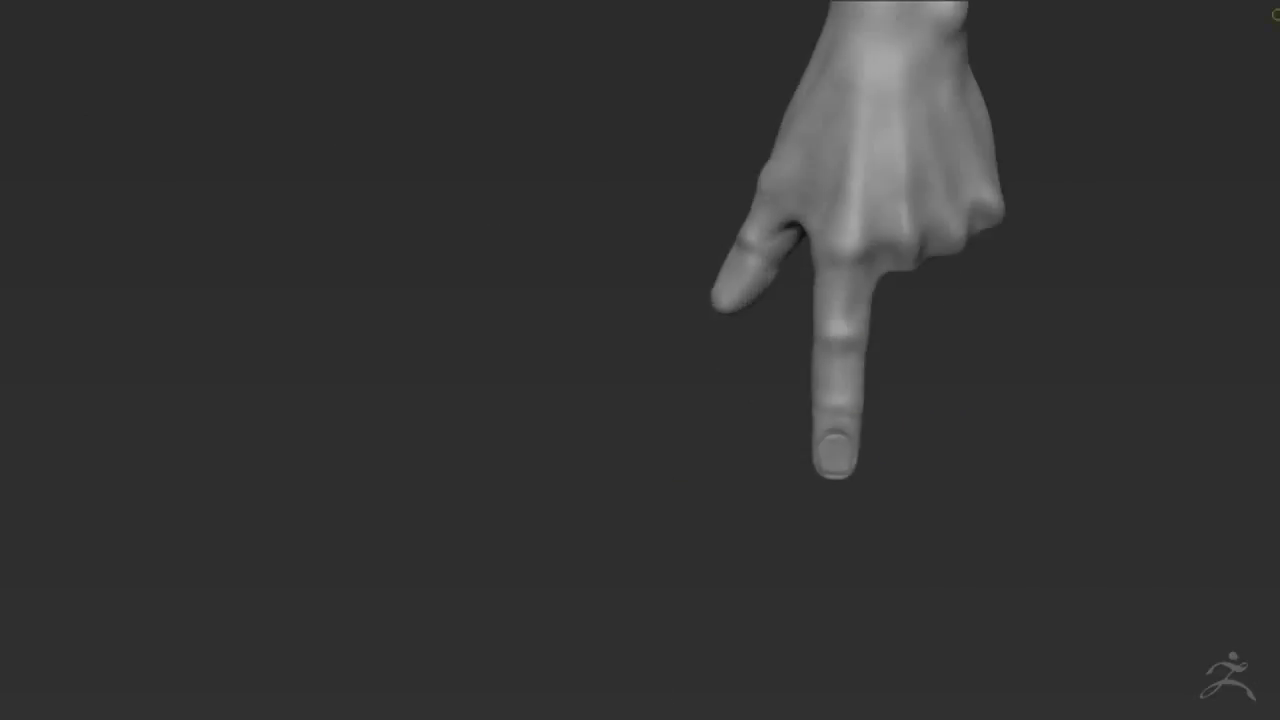
Orbit the hand to inspect the index fingertip's new fingernail up close.
left_click_drag(799, 474, 948, 483)
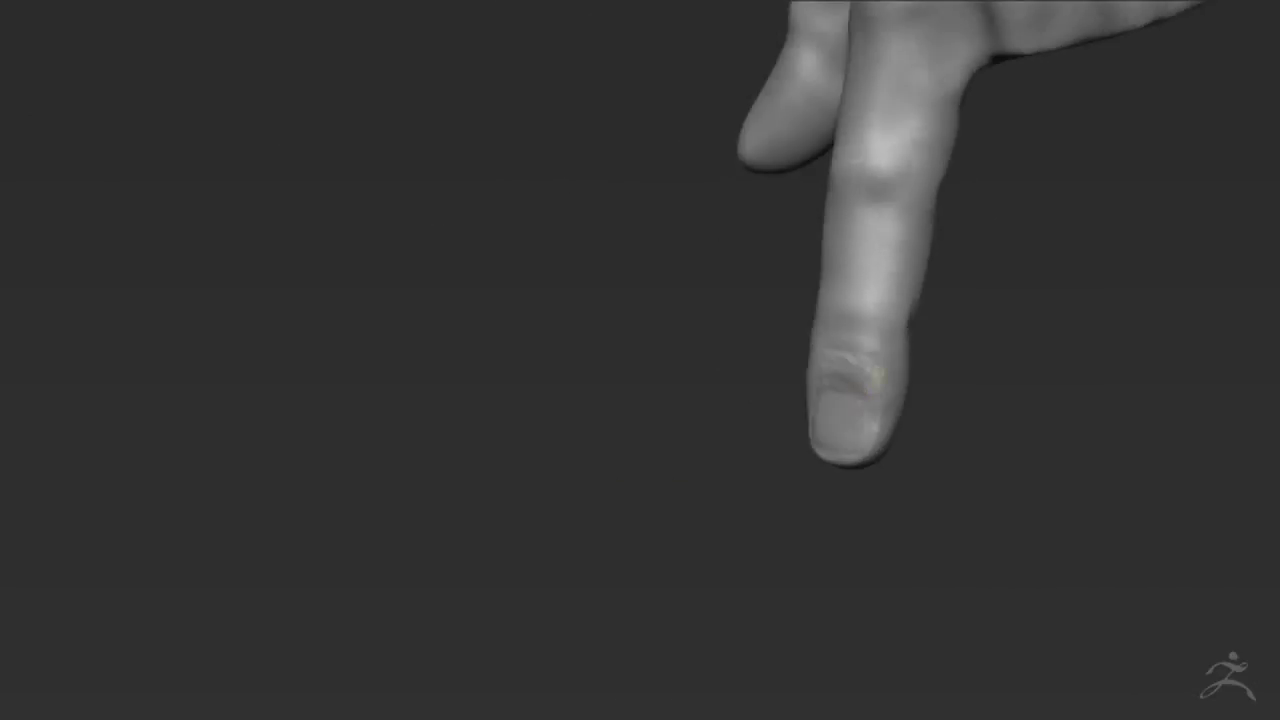
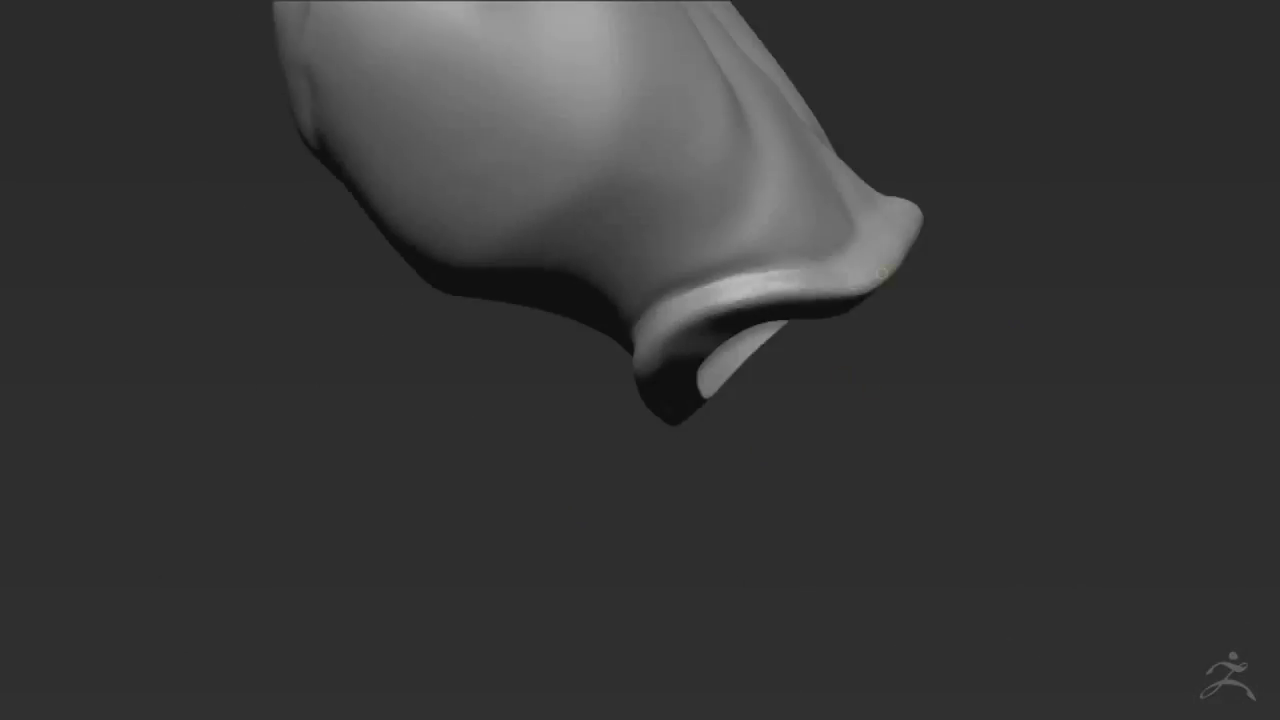
Orbit around both grey cuff sculpts to inspect them, including the cuff's open bottom.
left_click_drag(919, 548, 807, 376)
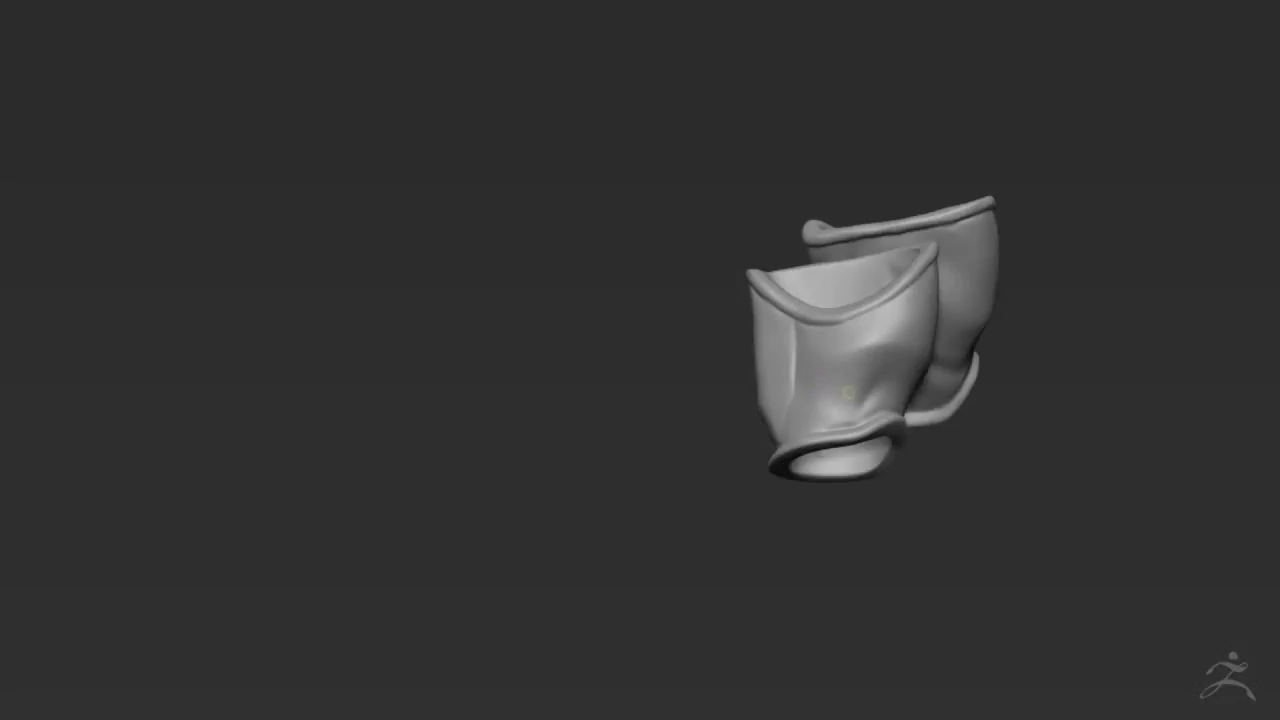
left_click_drag(848, 392, 552, 395)
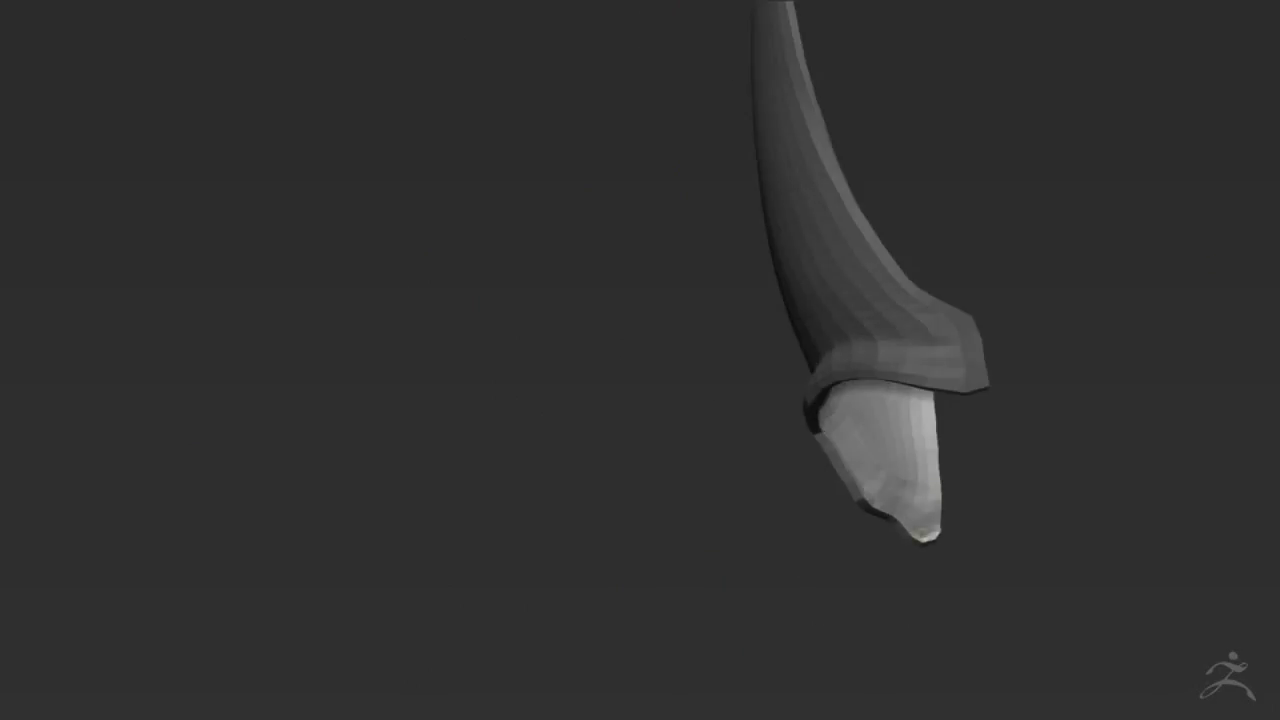
Rotate the horn model to view it from another side.
left_click_drag(724, 368, 619, 453)
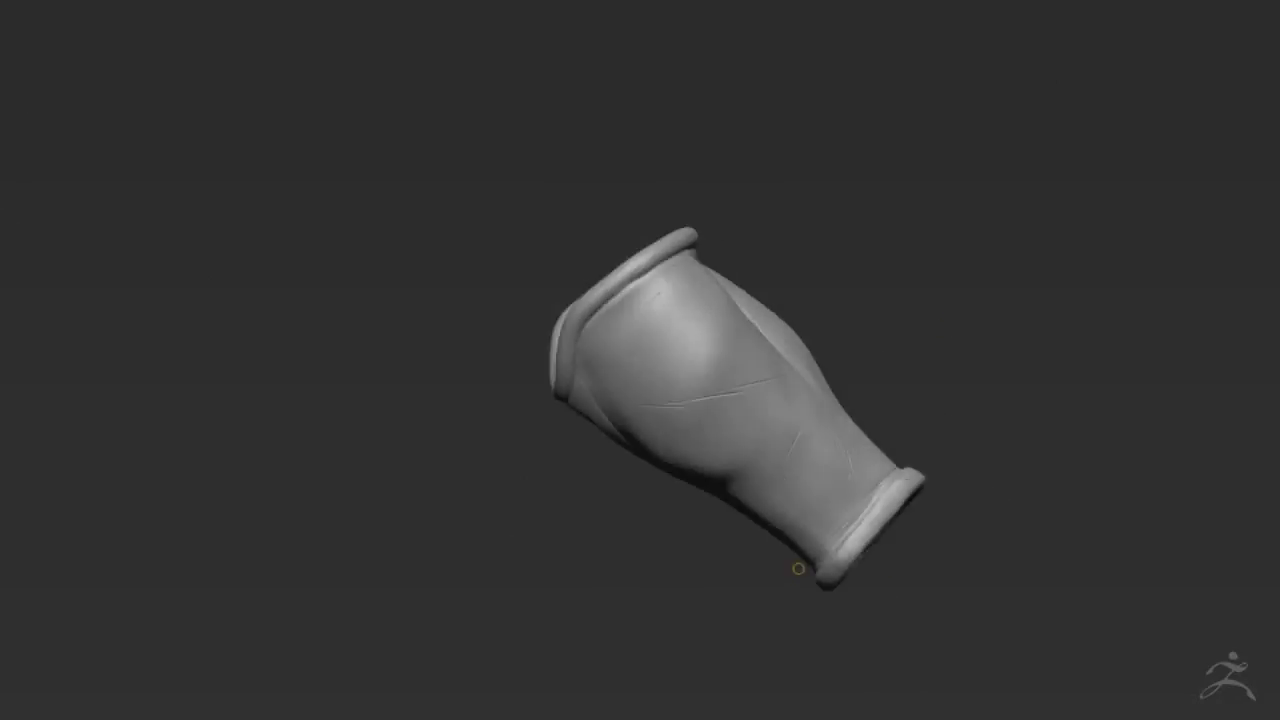
Turn the cloth cuff upright in the canvas to inspect it.
left_click_drag(911, 383, 807, 437)
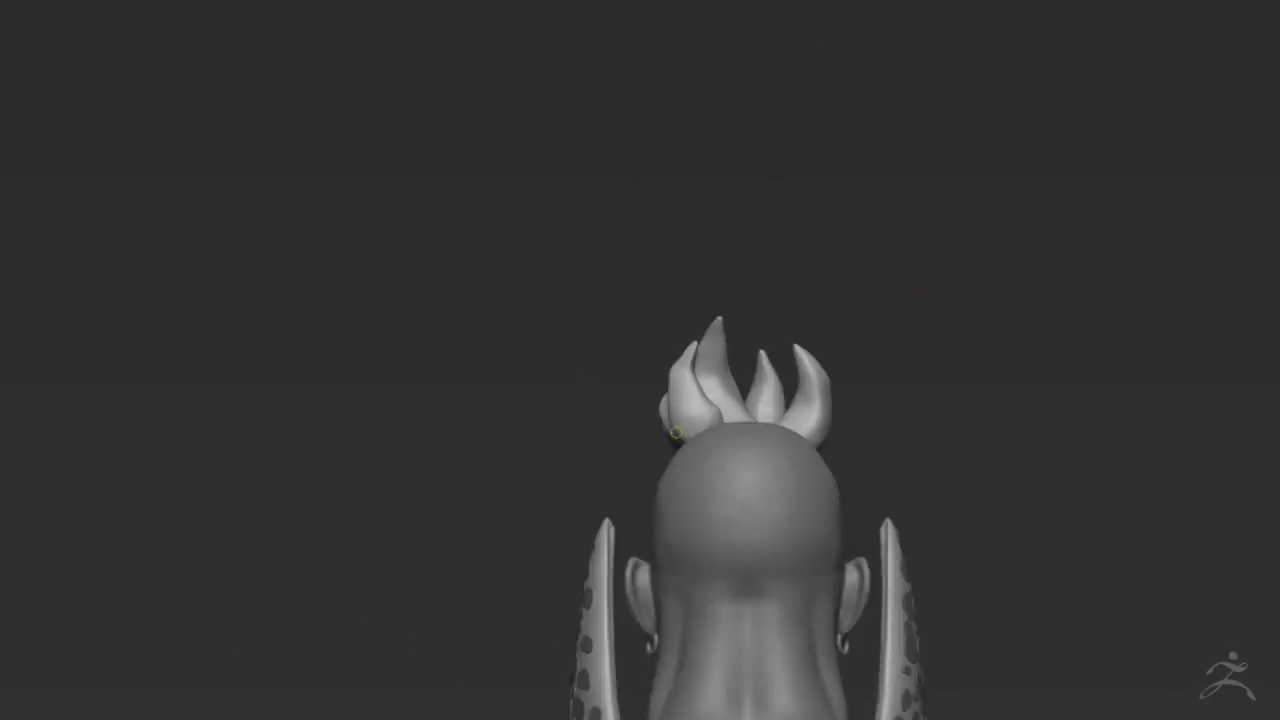
left_click_drag(678, 401, 863, 511)
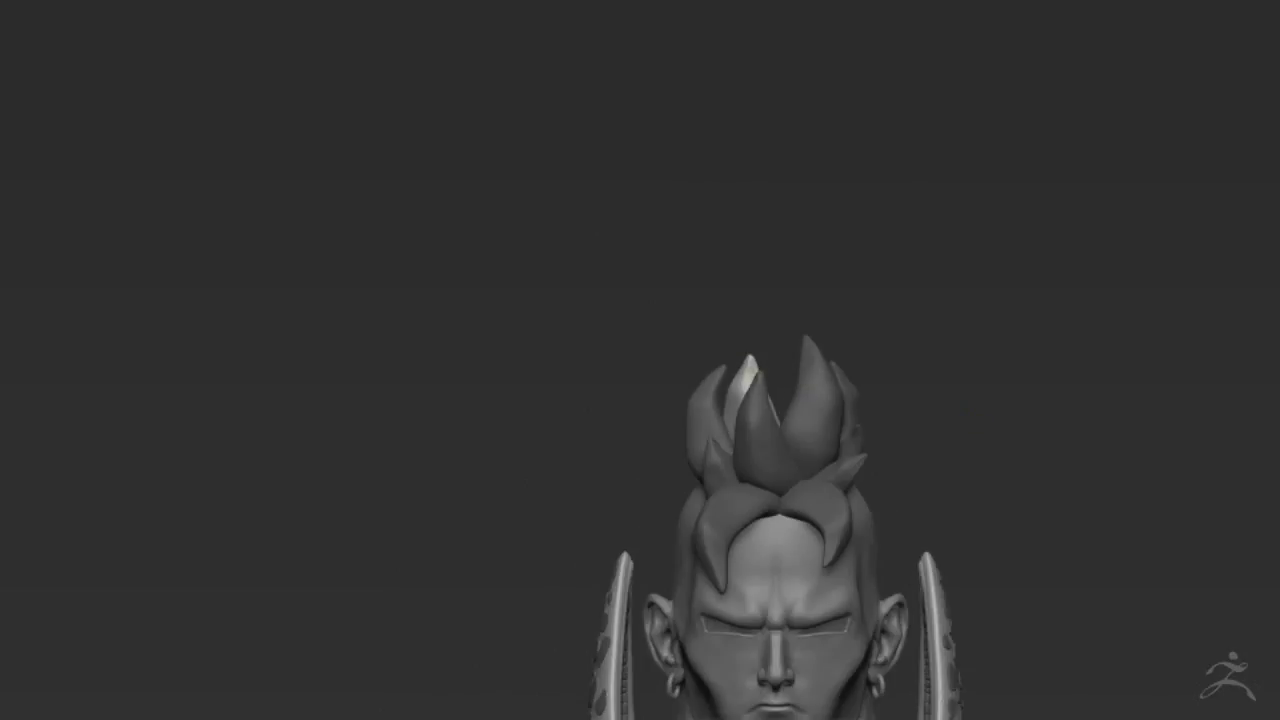
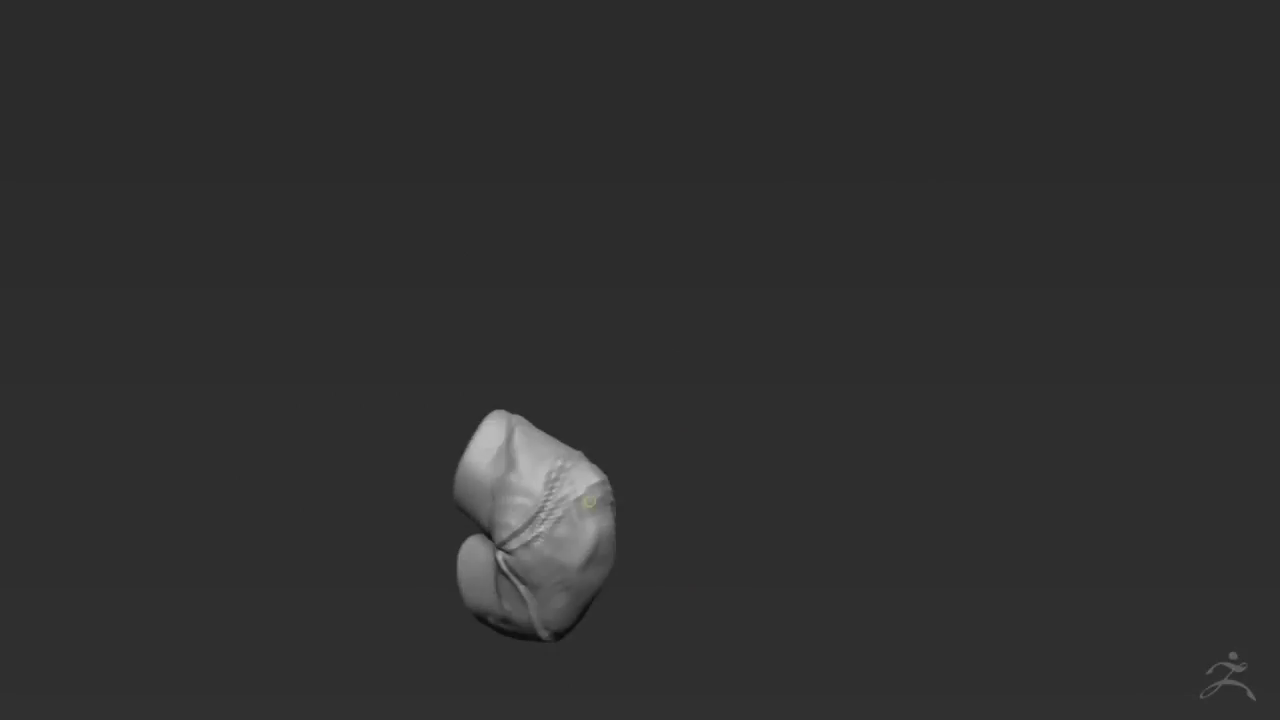
Orbit the stitched blob and the winged creature to view them from new angles.
left_click_drag(605, 401, 568, 495)
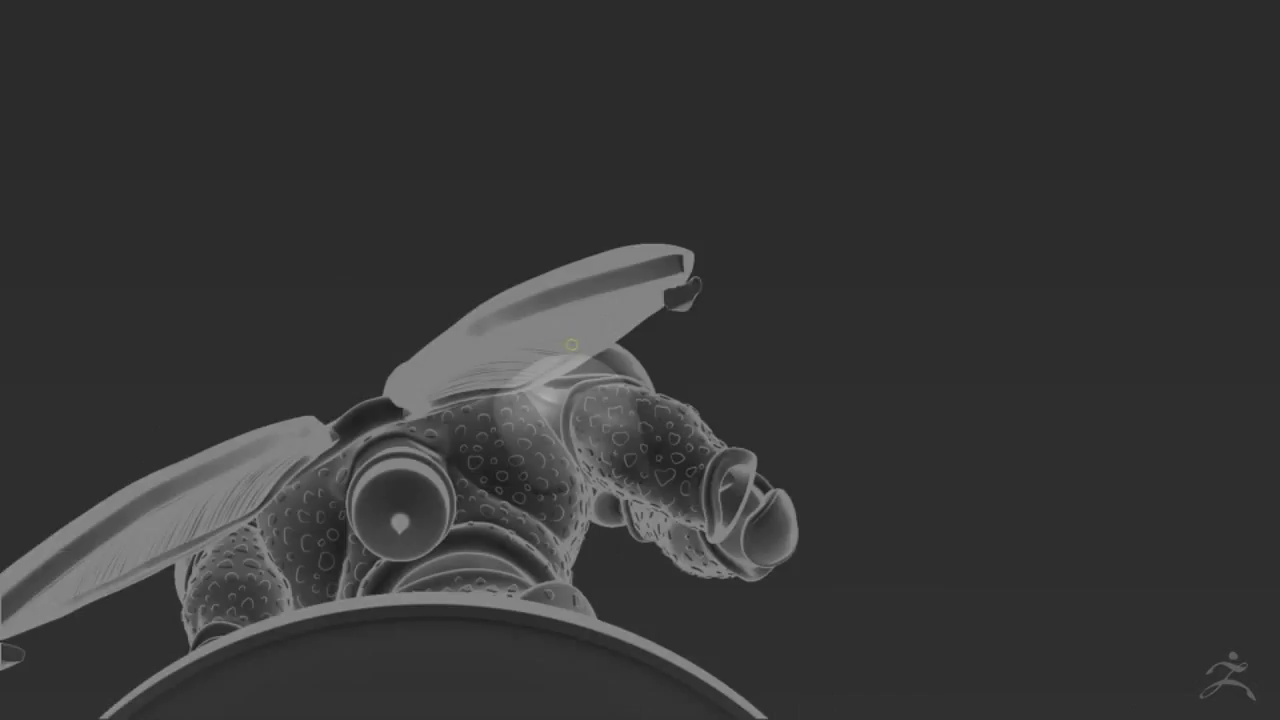
left_click_drag(801, 445, 709, 408)
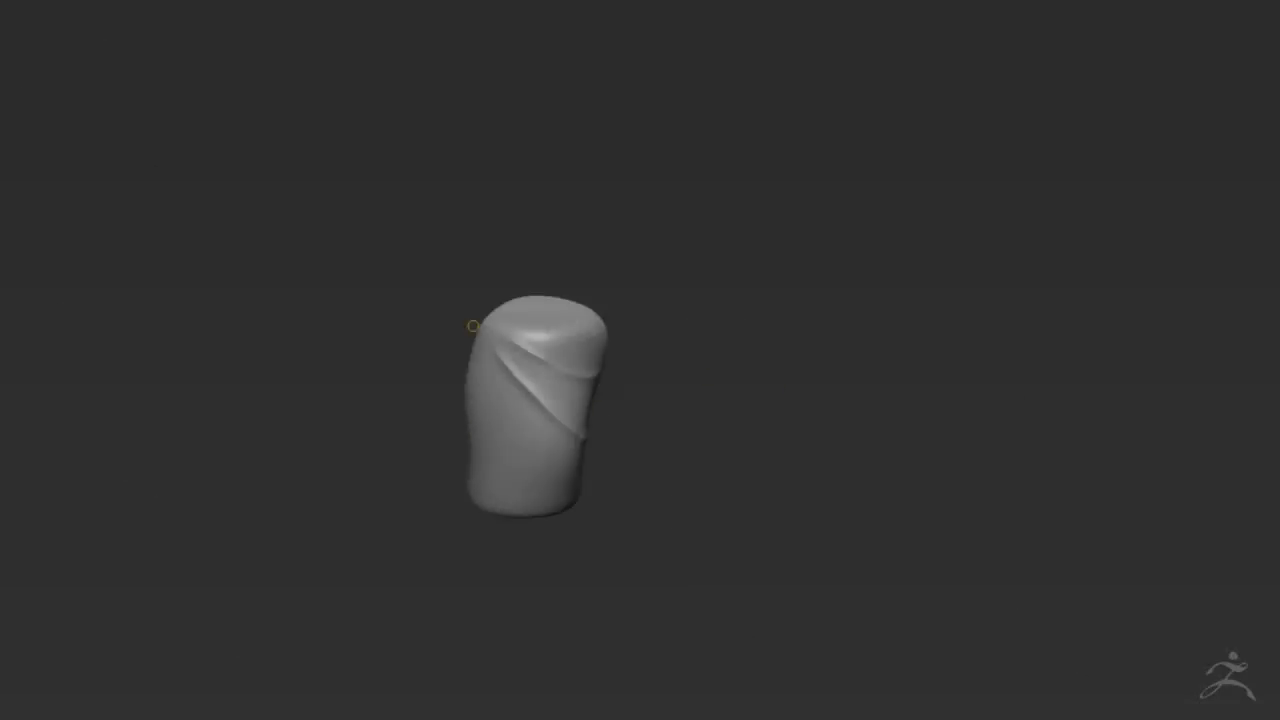
Paint a band of horizontal folds across the cylinder's middle and orbit to check it.
left_click_drag(601, 409, 391, 518)
left_click_drag(529, 457, 598, 423)
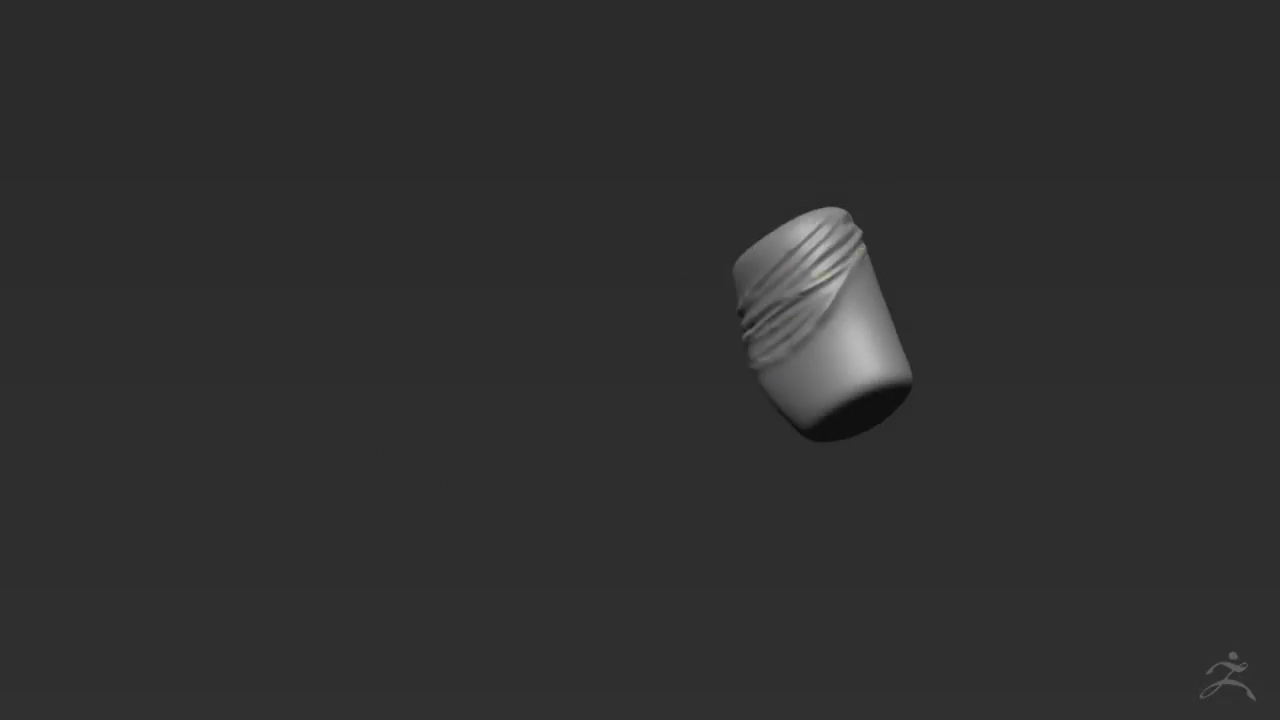
left_click_drag(786, 386, 521, 561)
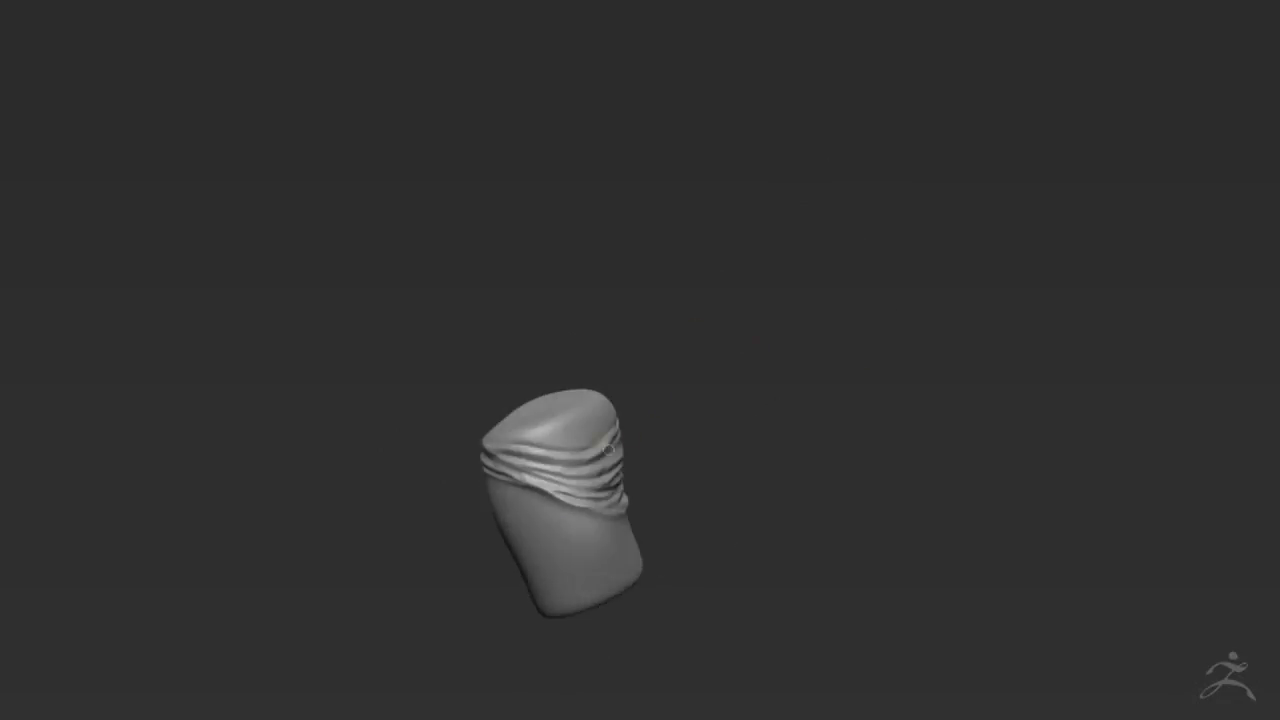
mouse_move(622, 429)
left_mouse_down()
mouse_move(678, 390)
mouse_move(666, 363)
mouse_move(670, 436)
left_mouse_up()
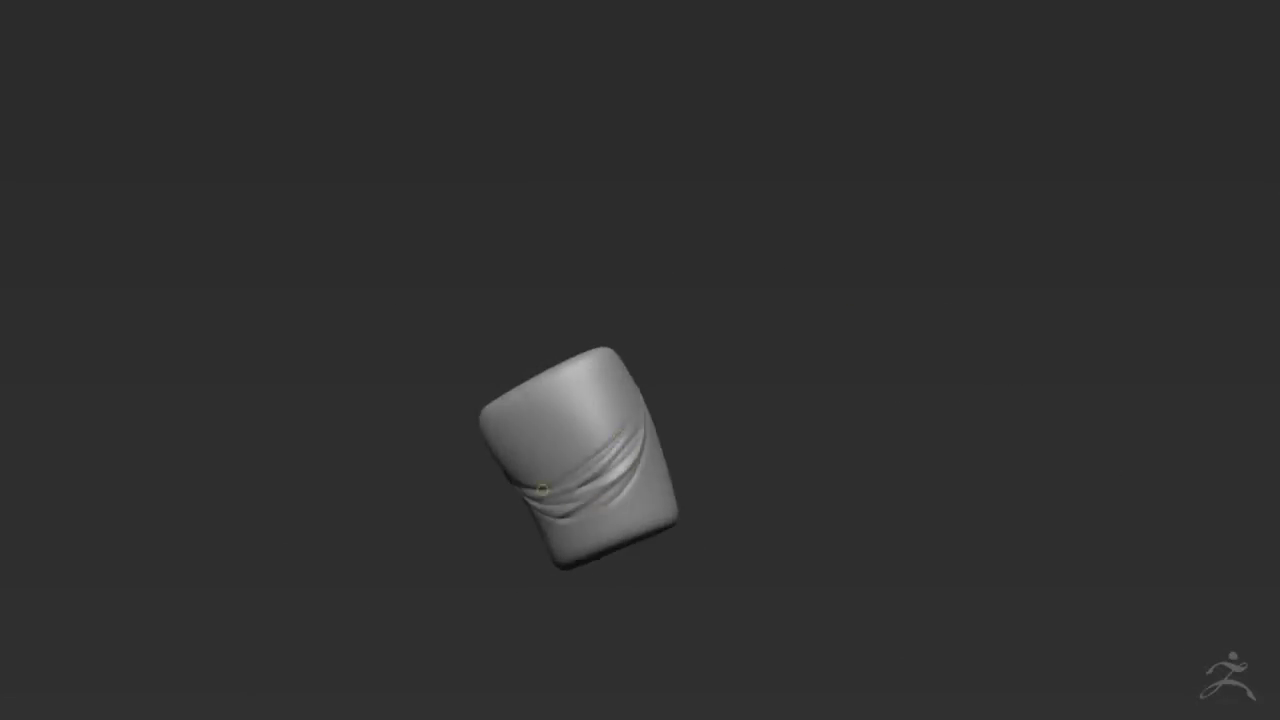
left_click_drag(794, 247, 706, 290)
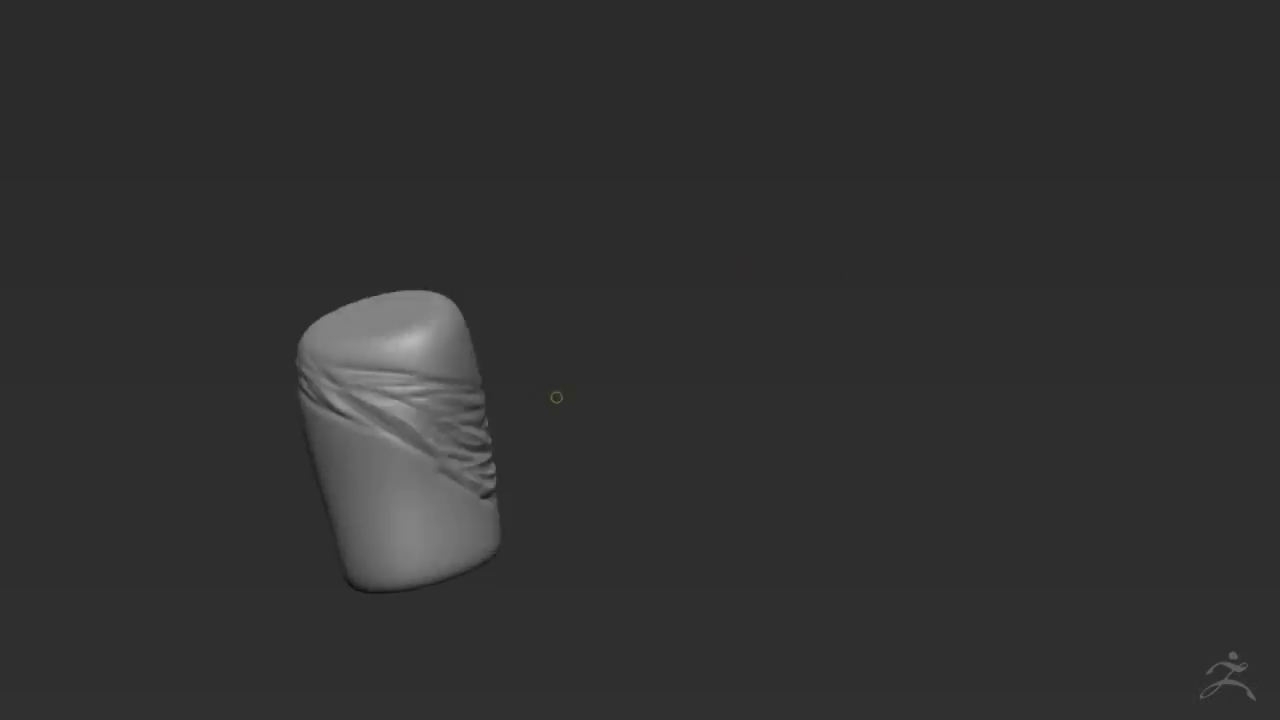
Turn the cylinder so the wrinkle band faces forward, then view it from the side.
left_click_drag(446, 360, 342, 488)
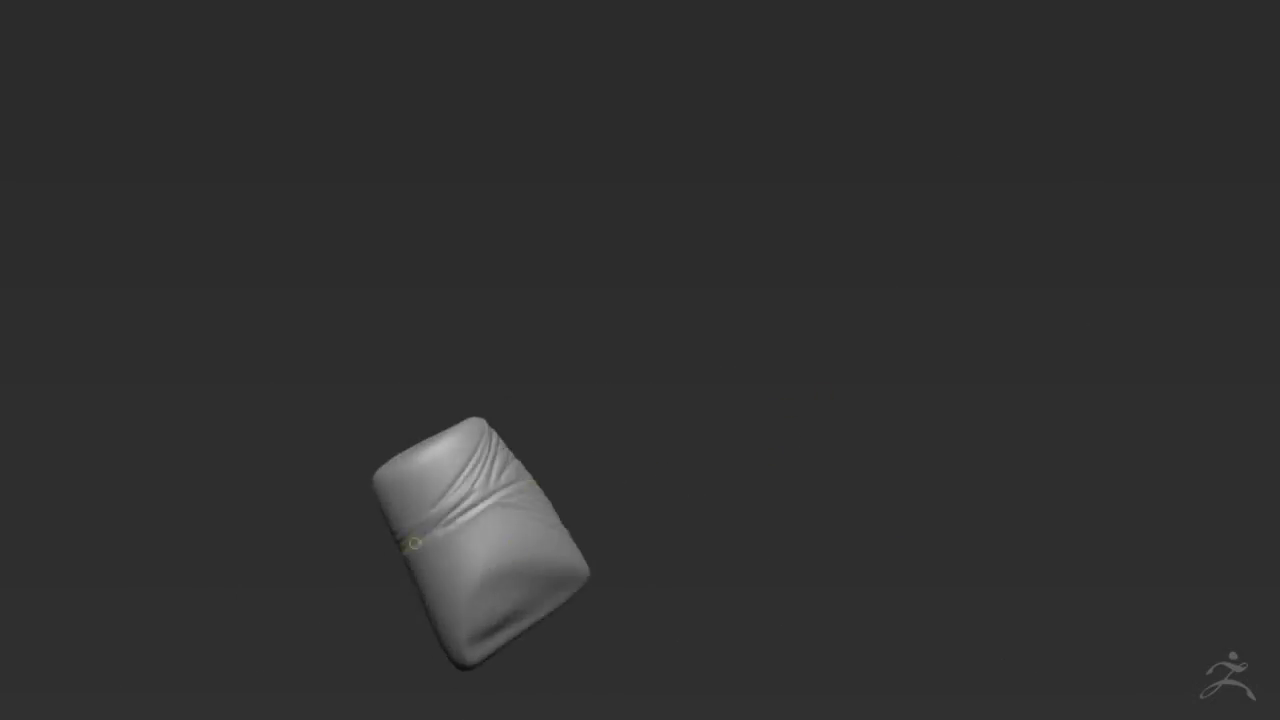
left_click_drag(630, 415, 509, 423)
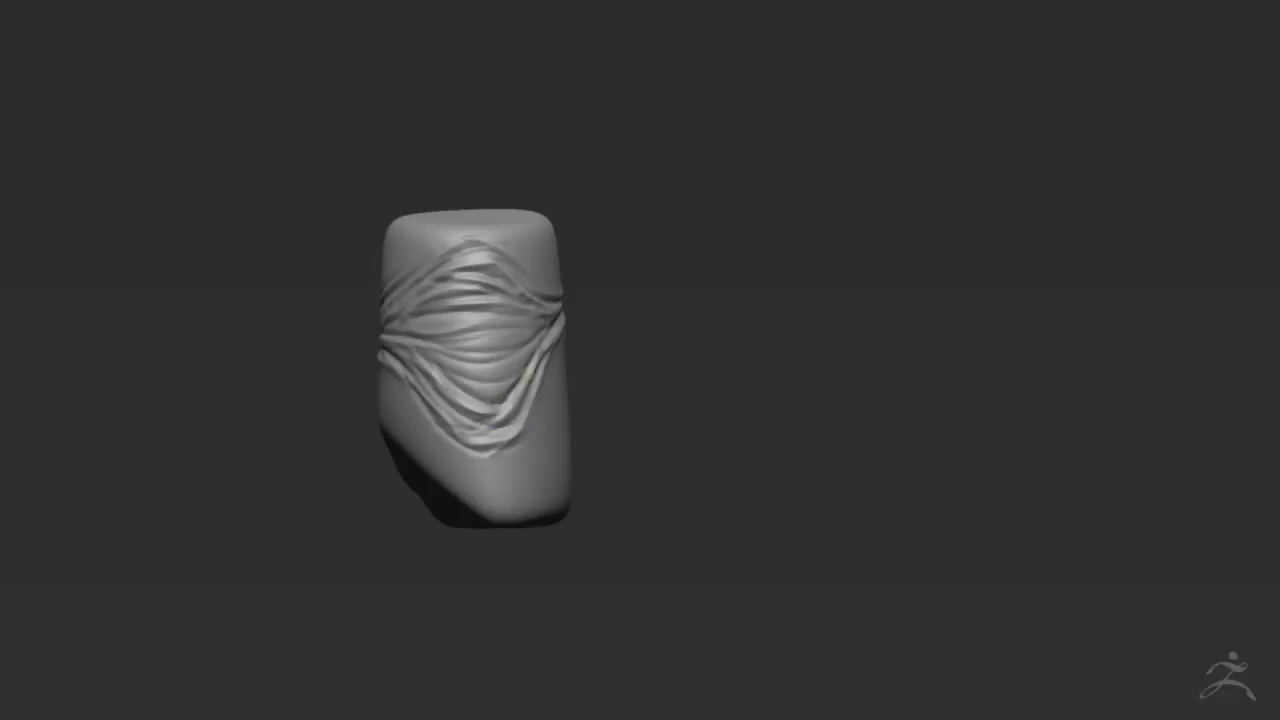
left_click_drag(535, 396, 559, 379)
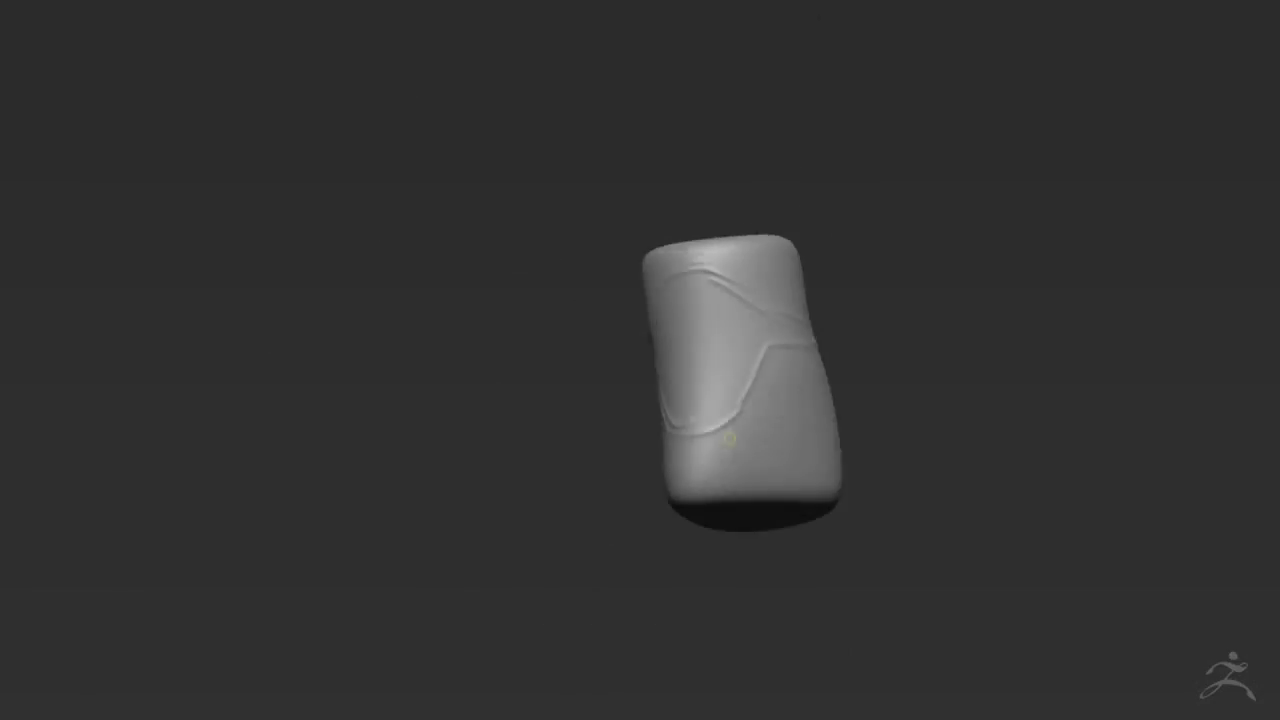
left_click_drag(444, 500, 358, 425)
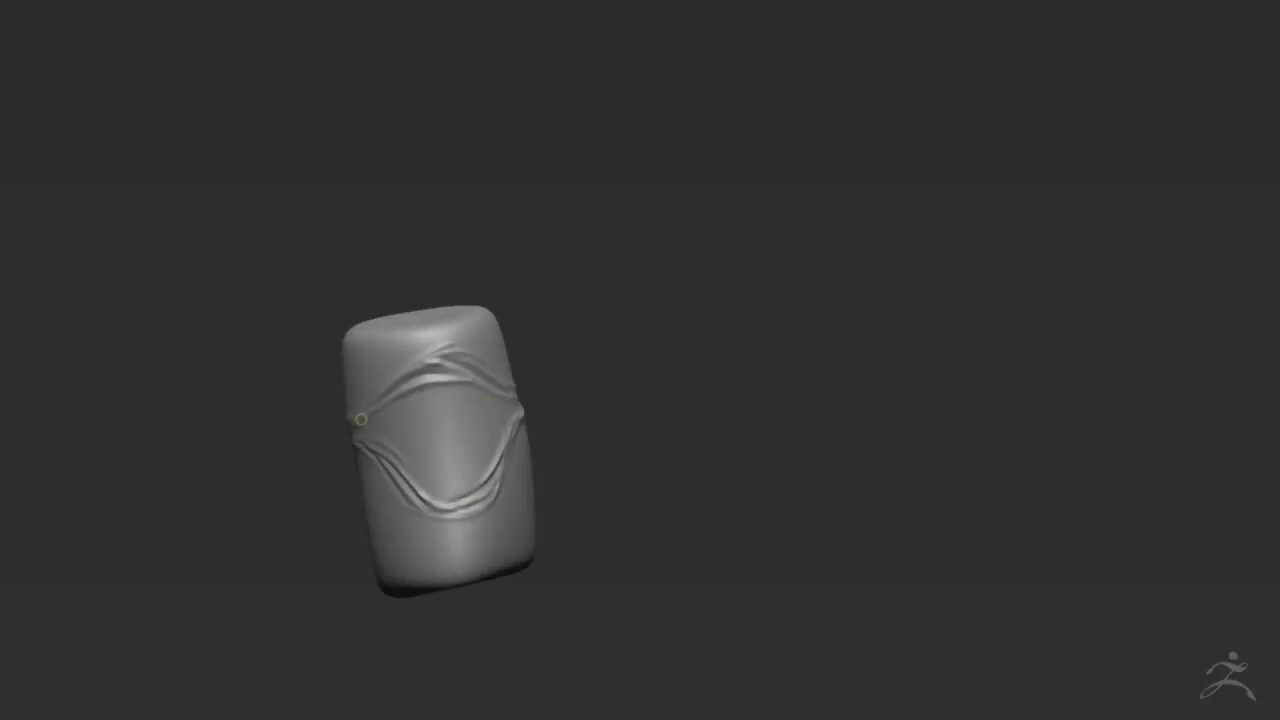
left_click_drag(404, 511, 341, 525)
left_click_drag(434, 468, 587, 471)
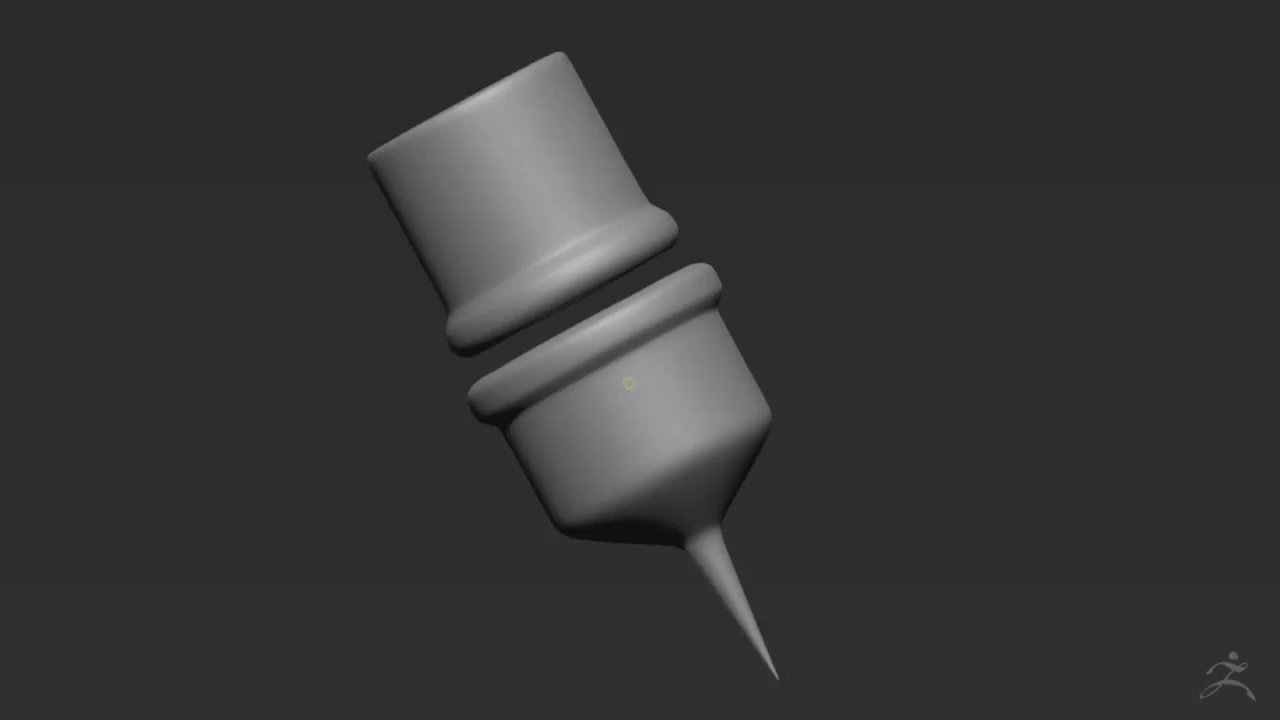
Orbit the needle model to see its top above the stitched lower section.
left_click_drag(742, 380, 774, 371)
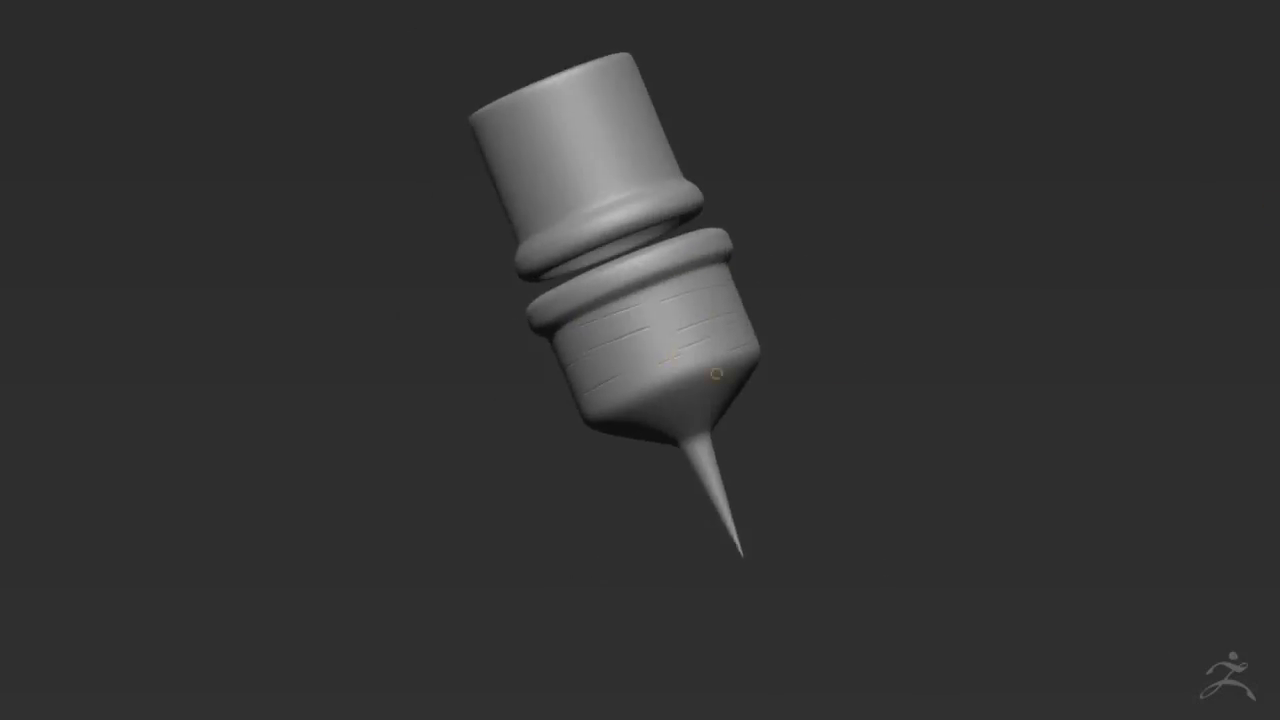